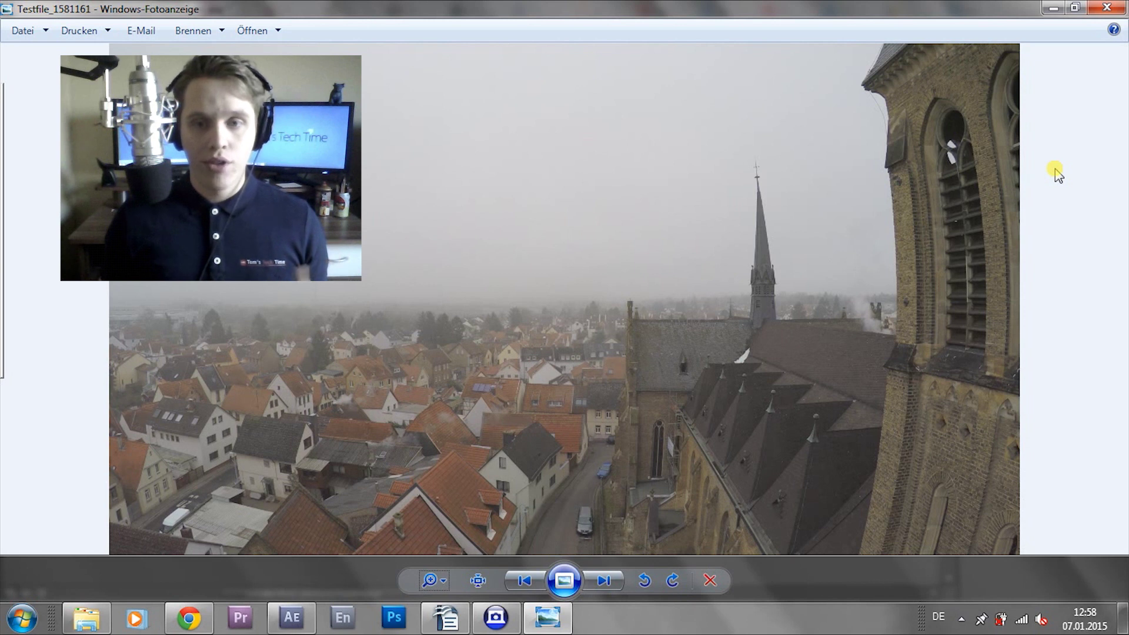
{"action": "key", "text": "Left"}
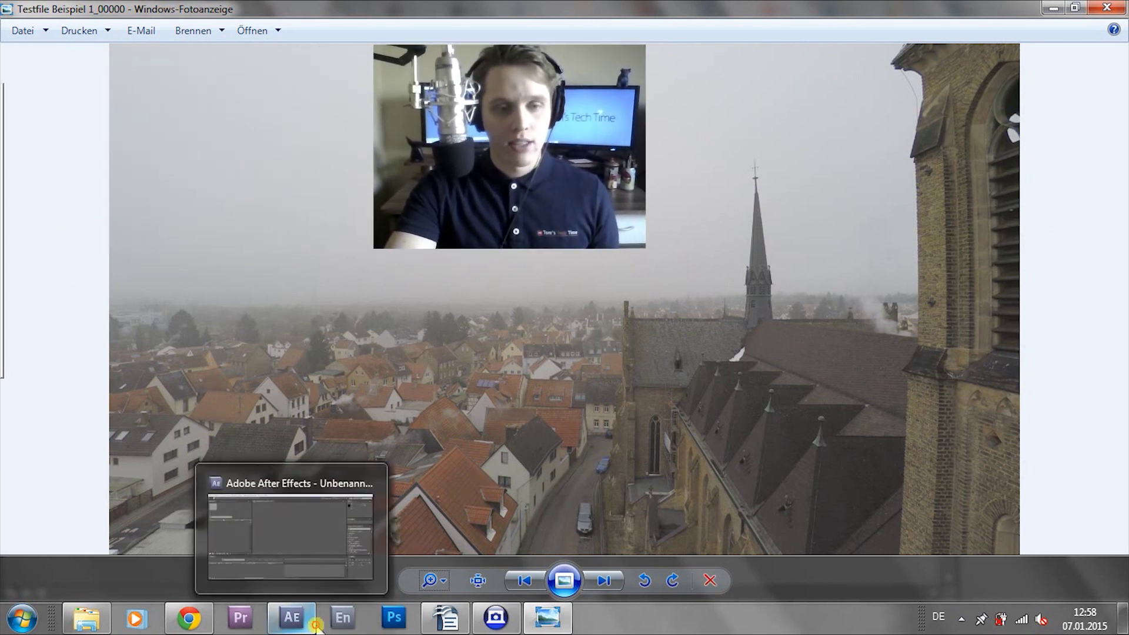
Step: Import Testfile_1581161.jpg and build a 3840×2160, 25 fps, 30-second composition from it
{"action": "left_click", "coordinate": [292, 618]}
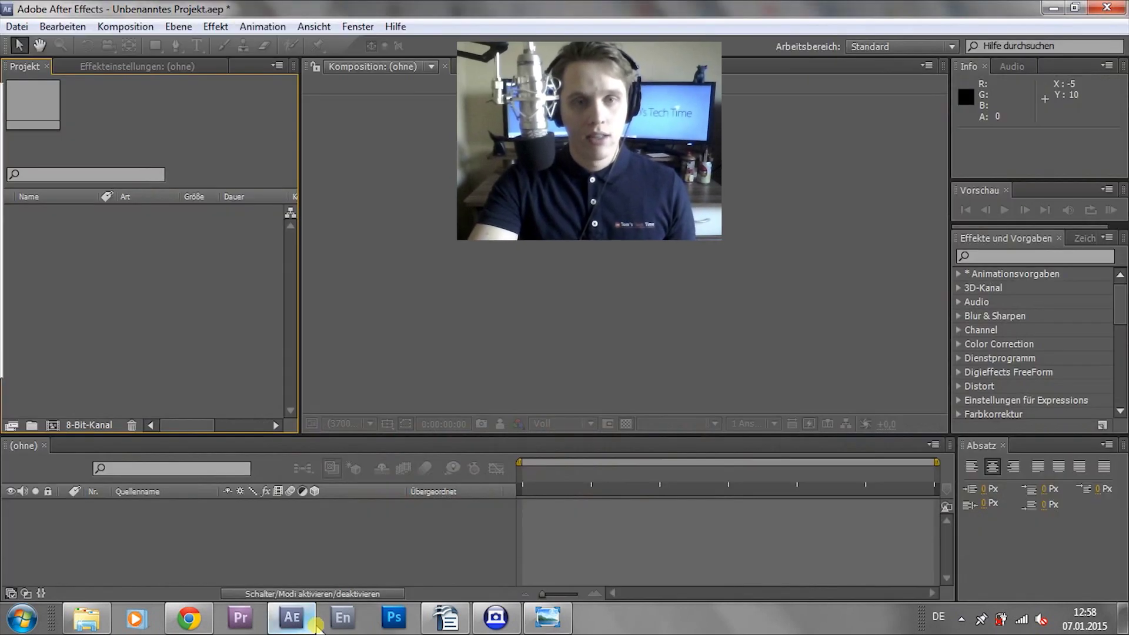
{"action": "double_click", "coordinate": [167, 266]}
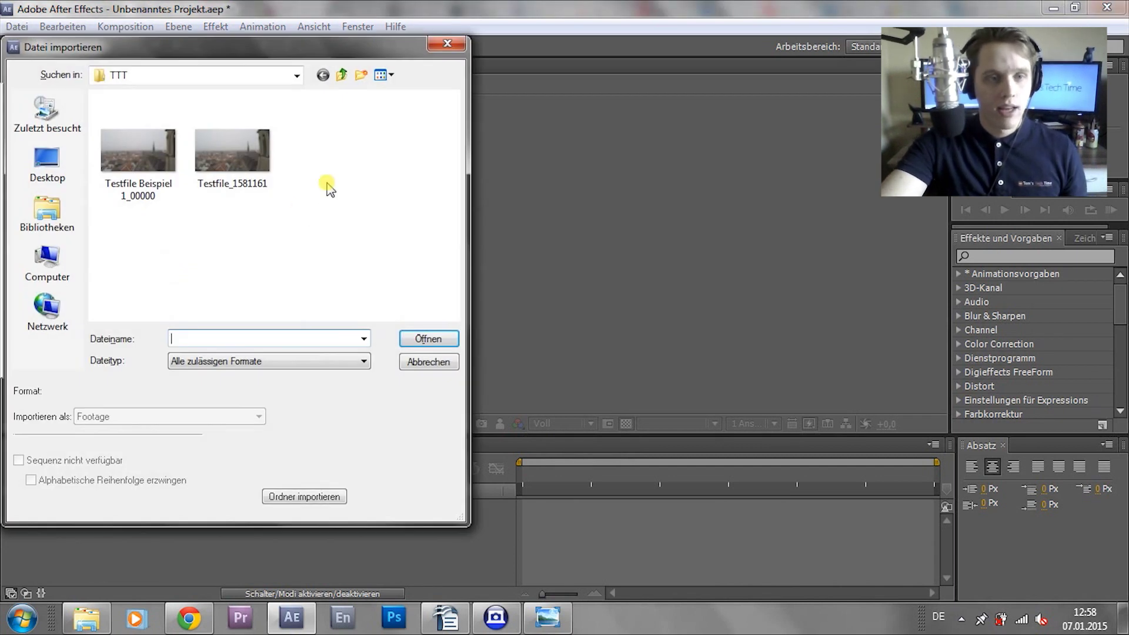
{"action": "double_click", "coordinate": [254, 147]}
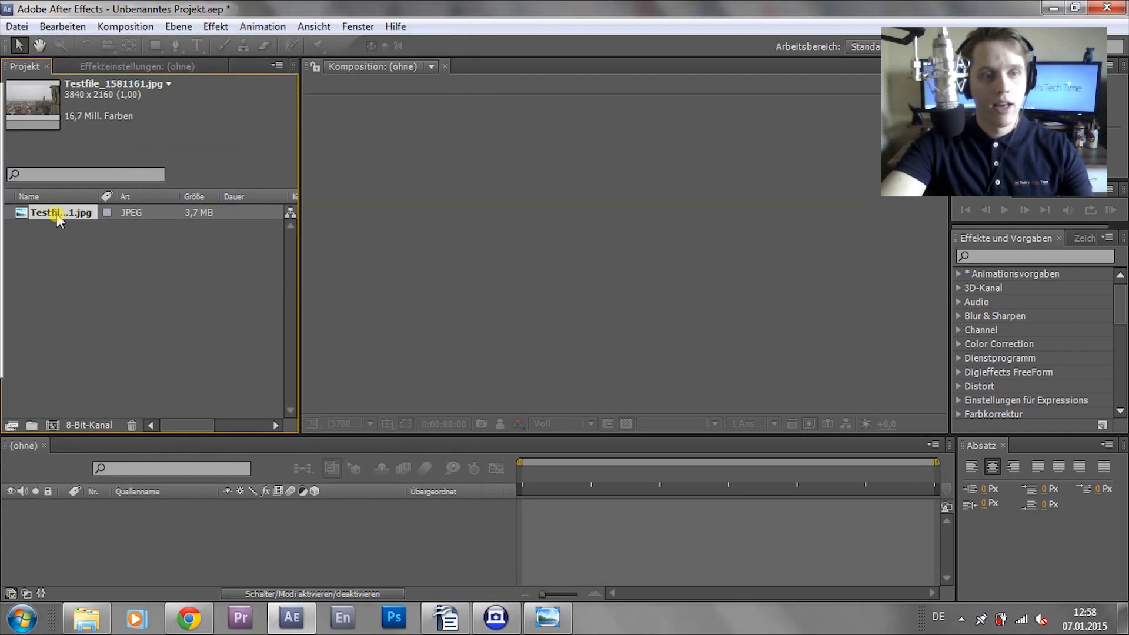
{"action": "left_click_drag", "start_coordinate": [54, 213], "coordinate": [52, 425]}
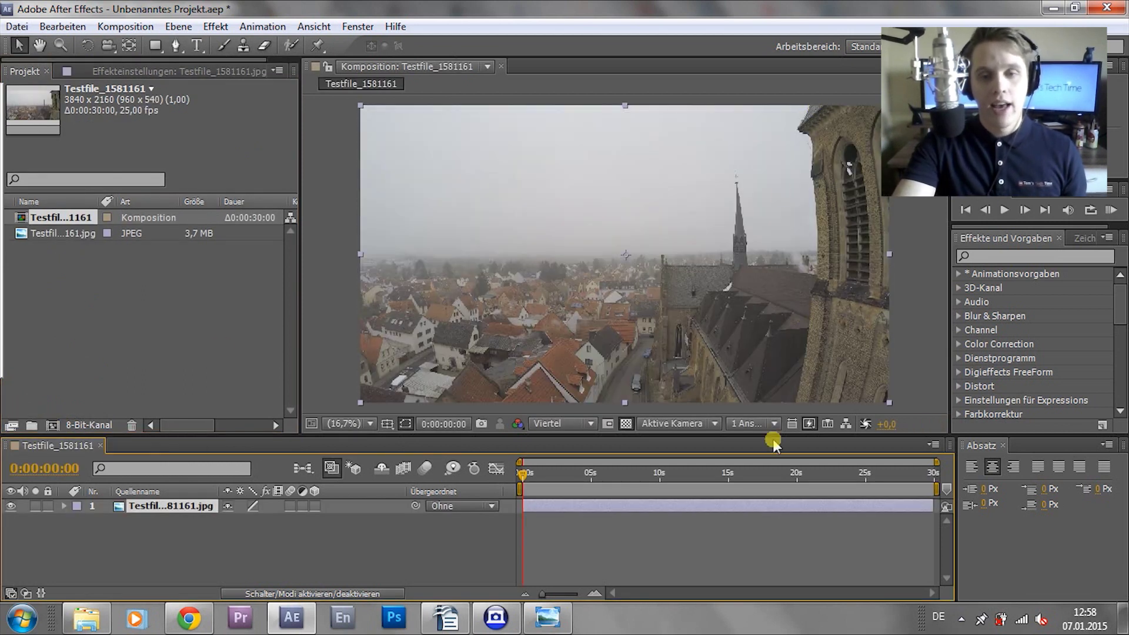
{"action": "left_click", "coordinate": [817, 527]}
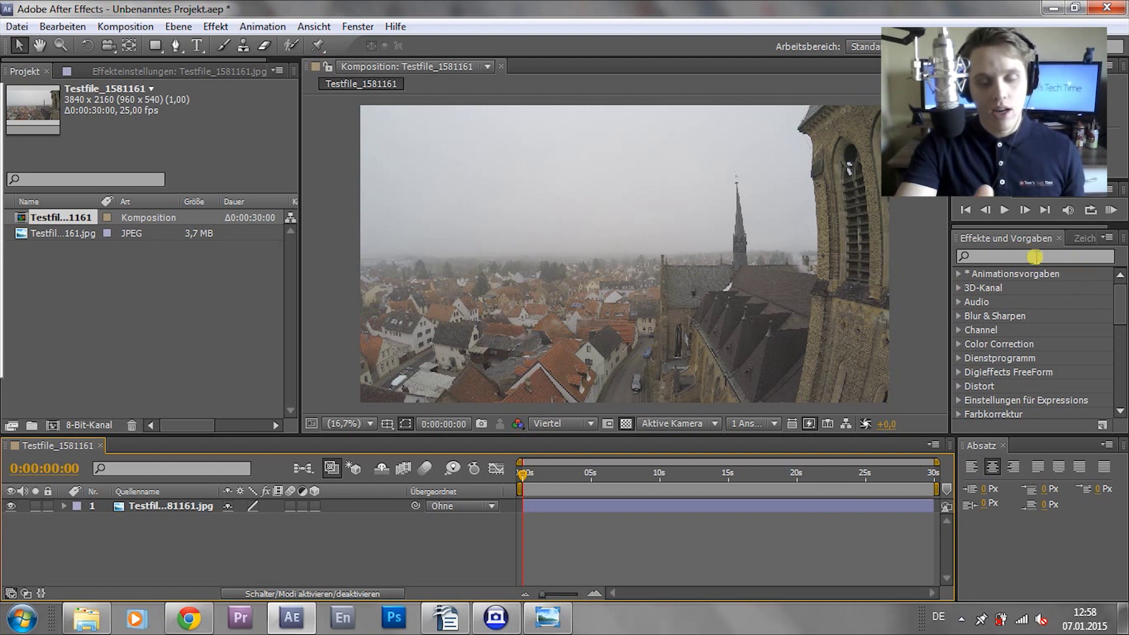
Step: Apply Effekt > Verzerren > Optikkompensierung to the selected drone photo layer
{"action": "left_click", "coordinate": [228, 27]}
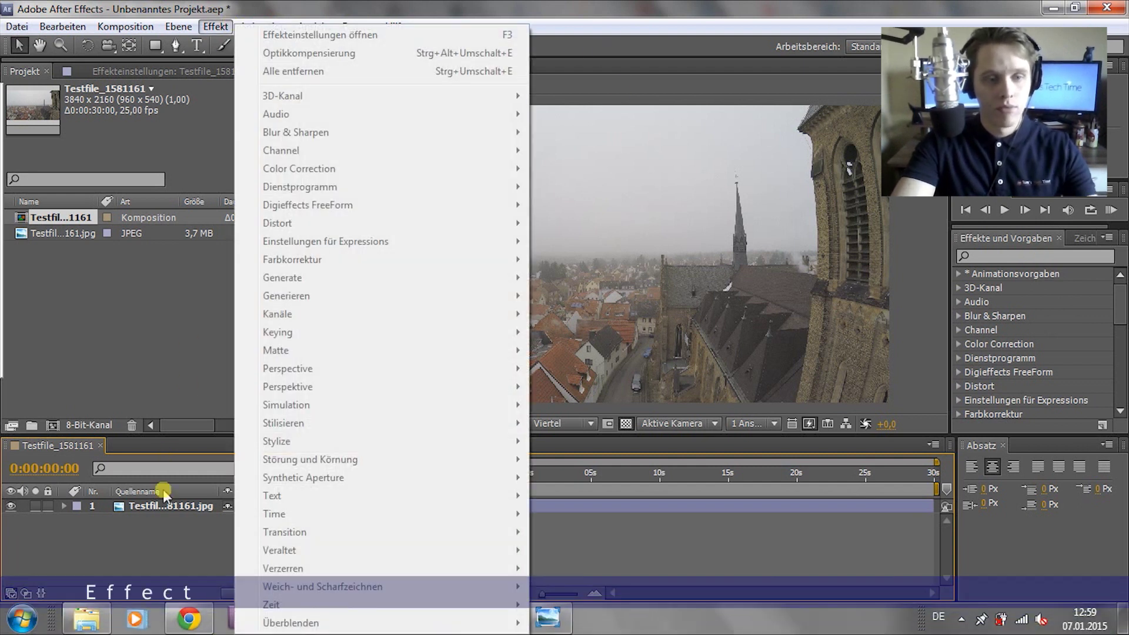
{"action": "left_click", "coordinate": [165, 509]}
{"action": "left_click", "coordinate": [218, 28]}
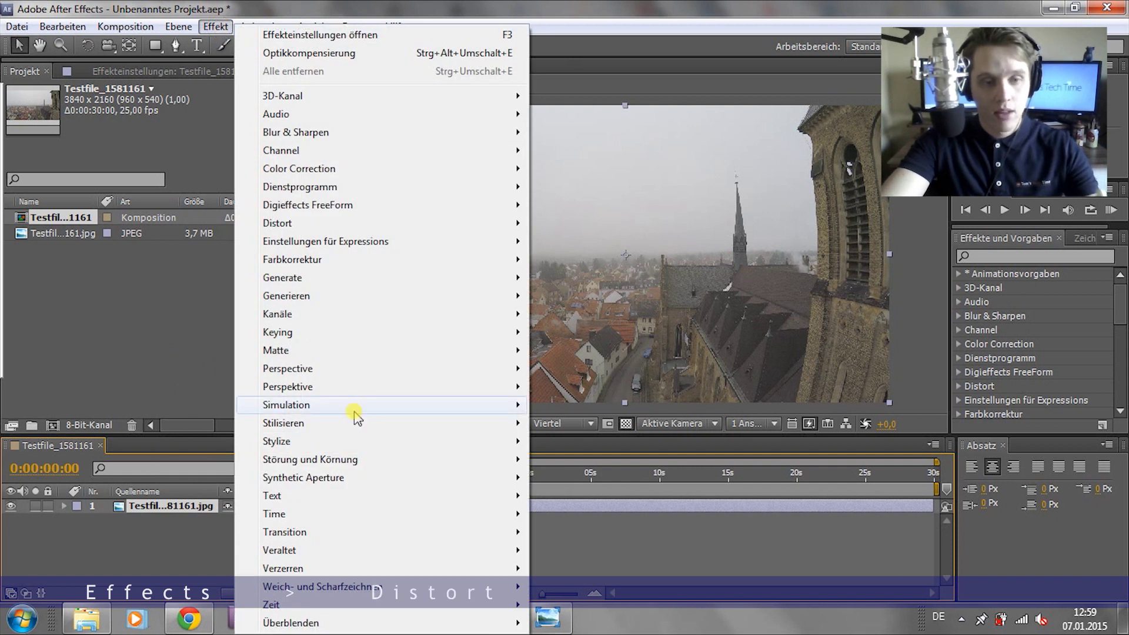
{"action": "mouse_move", "coordinate": [491, 570]}
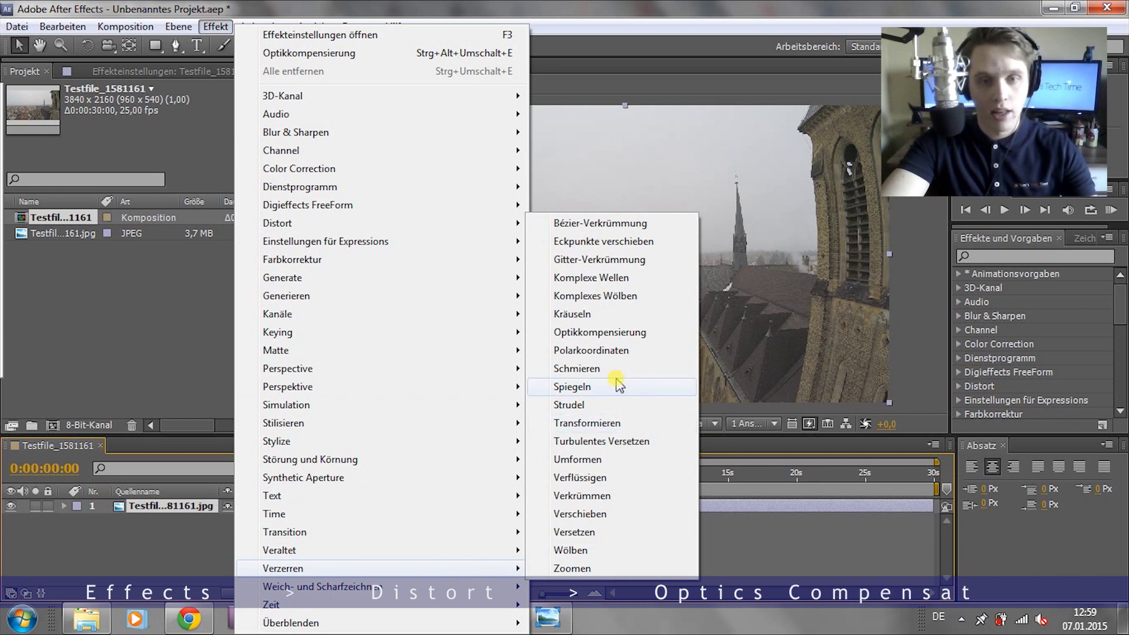
{"action": "left_click", "coordinate": [666, 334]}
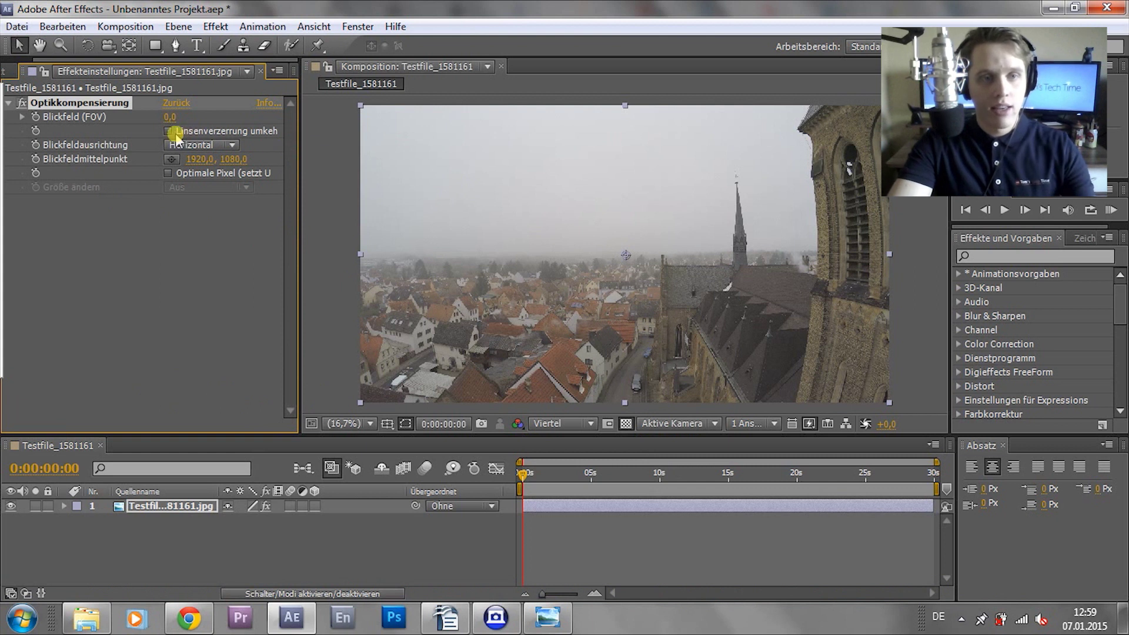
Step: Tick Linsenverzerrung umkehren and Optimale Pixel, leaving the field of view at 0,0
{"action": "left_click_drag", "start_coordinate": [170, 116], "coordinate": [228, 140]}
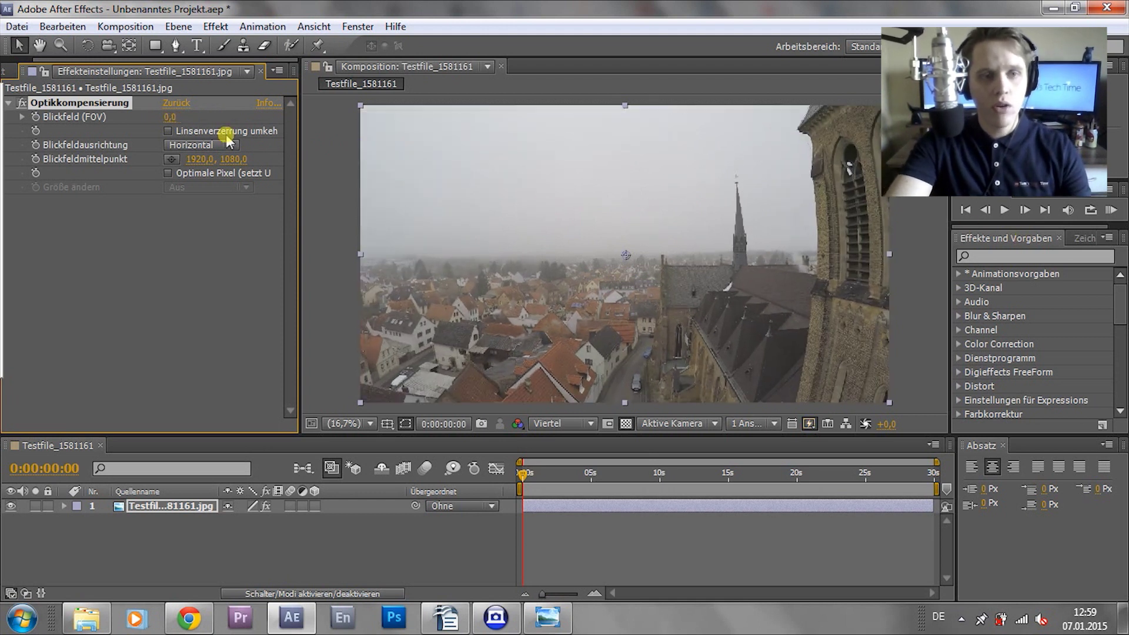
{"action": "left_click", "coordinate": [168, 130]}
{"action": "left_click", "coordinate": [167, 173]}
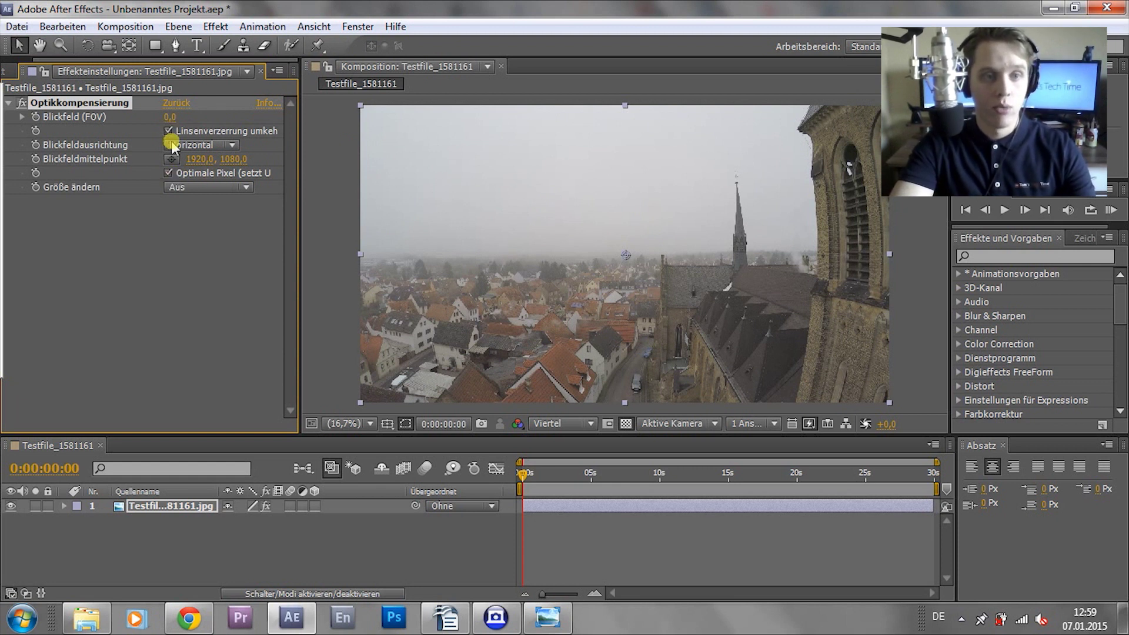
Step: Set Blickfeld (FOV) to 65, then nudge it up to about 66,8
{"action": "left_click_drag", "start_coordinate": [176, 116], "coordinate": [605, 179]}
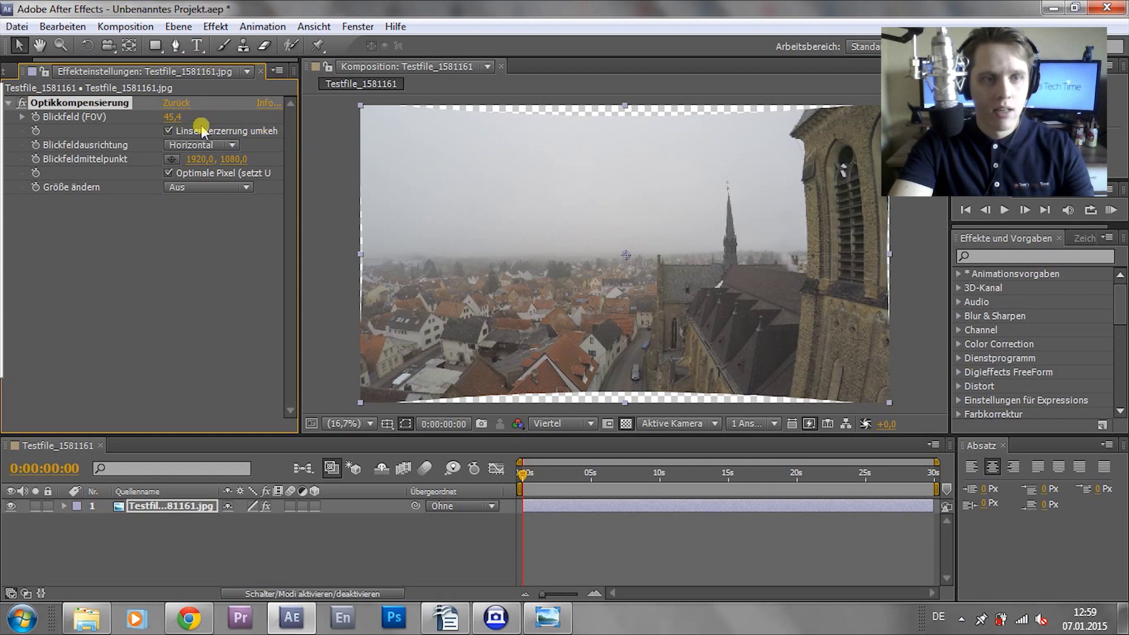
{"action": "left_click", "coordinate": [177, 117]}
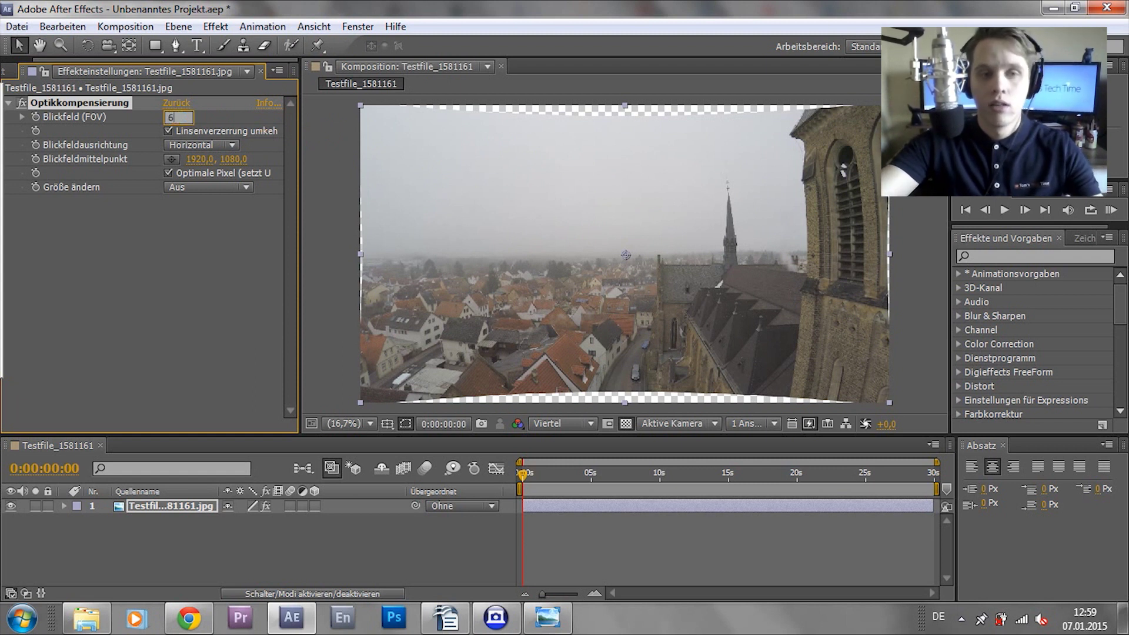
{"action": "type", "text": "65"}
{"action": "left_click", "coordinate": [175, 118]}
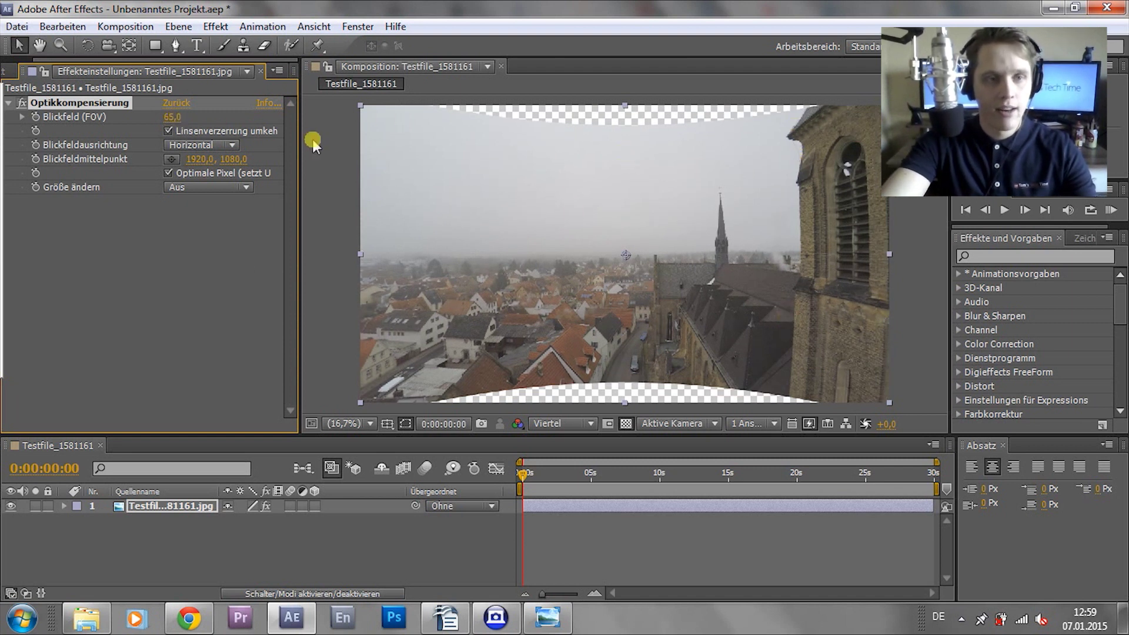
{"action": "left_click_drag", "start_coordinate": [177, 119], "coordinate": [190, 120]}
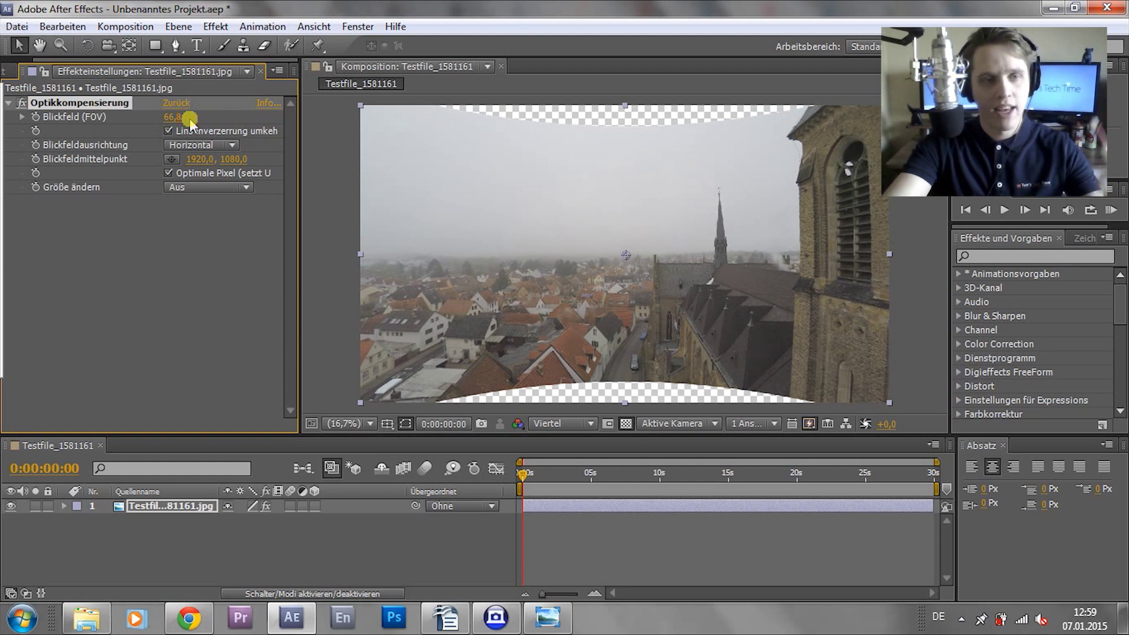
Step: Expand the photo layer's Transformieren properties in the timeline
{"action": "left_click", "coordinate": [288, 553]}
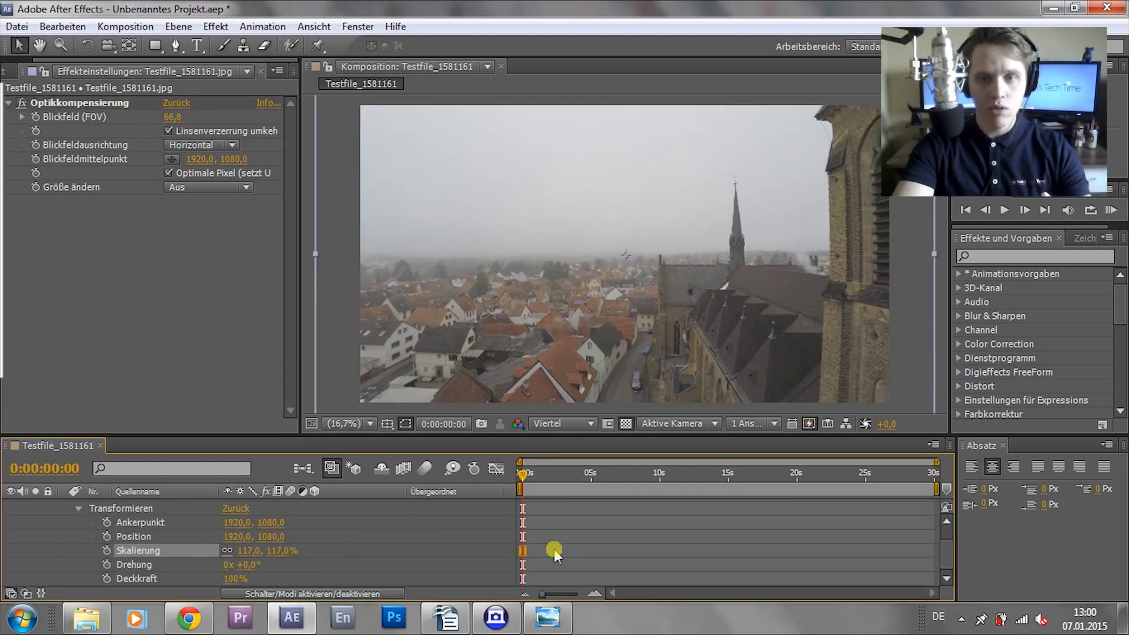
{"action": "left_click", "coordinate": [641, 561]}
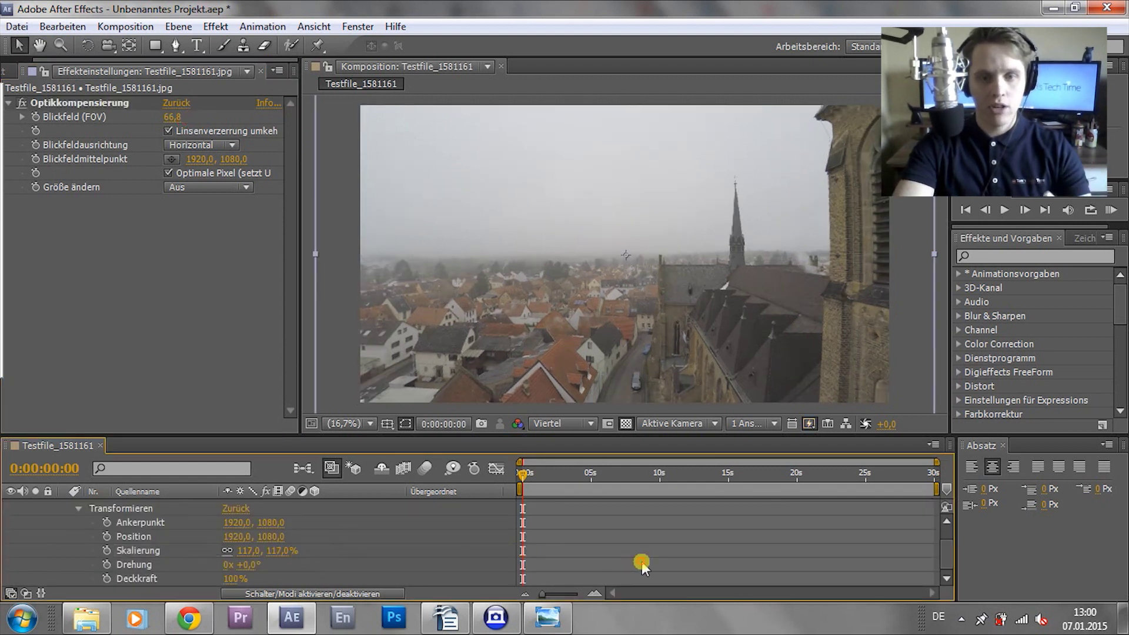
{"action": "left_click", "coordinate": [82, 507]}
{"action": "left_click", "coordinate": [63, 506]}
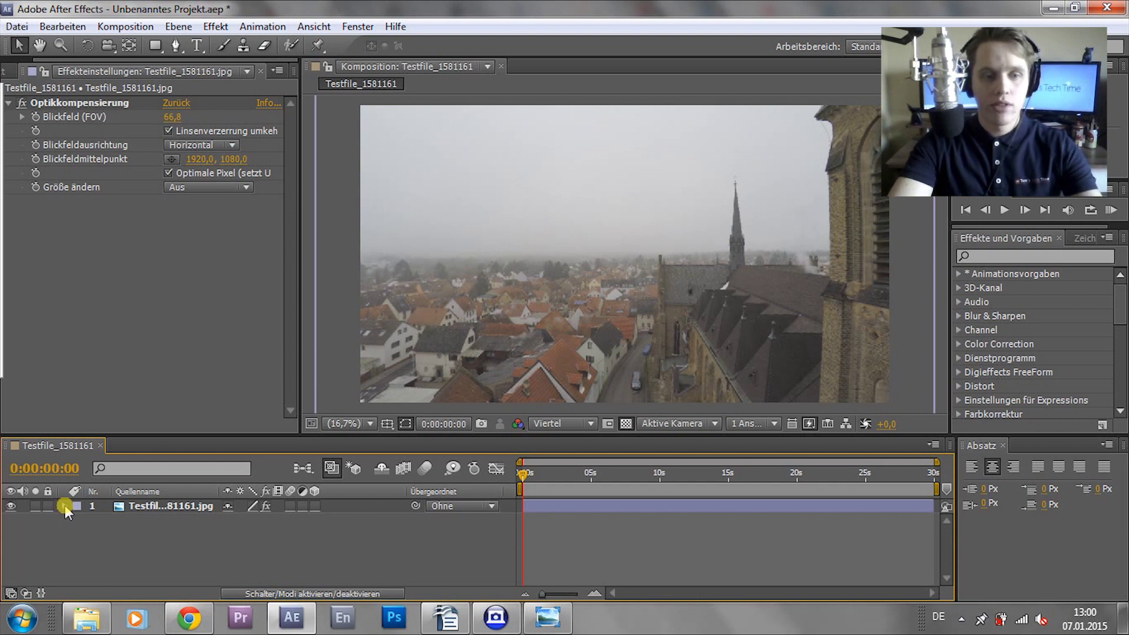
{"action": "left_click", "coordinate": [65, 506]}
{"action": "left_click", "coordinate": [78, 534]}
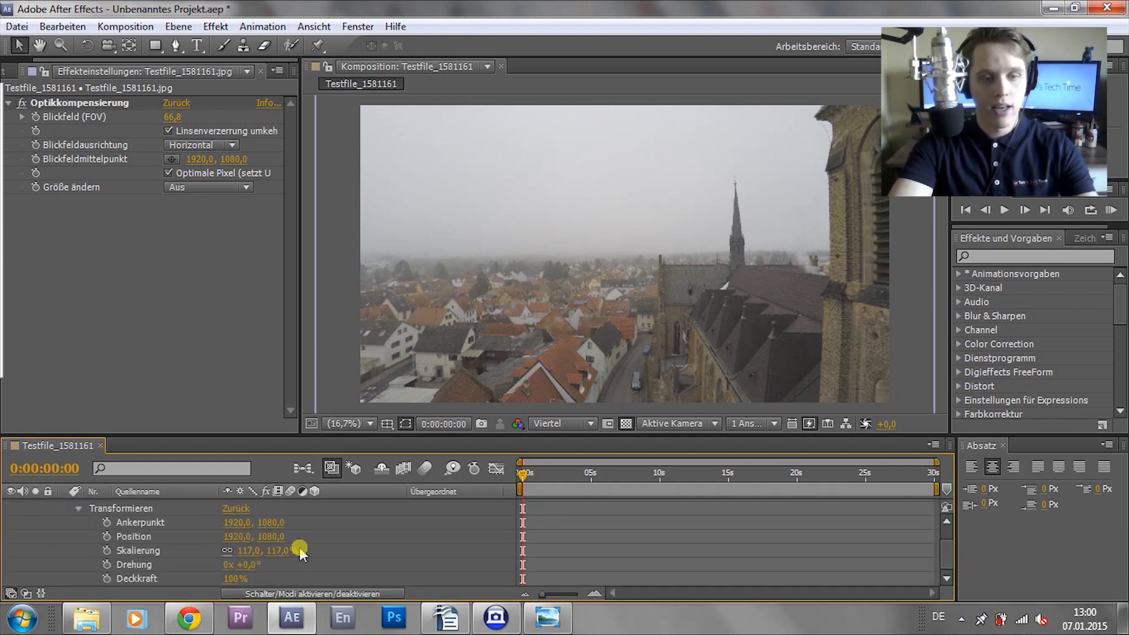
Step: Set the layer's Skalierung to 100%, then to 117%
{"action": "left_click", "coordinate": [281, 550]}
{"action": "type", "text": "100"}
{"action": "key", "text": "Return"}
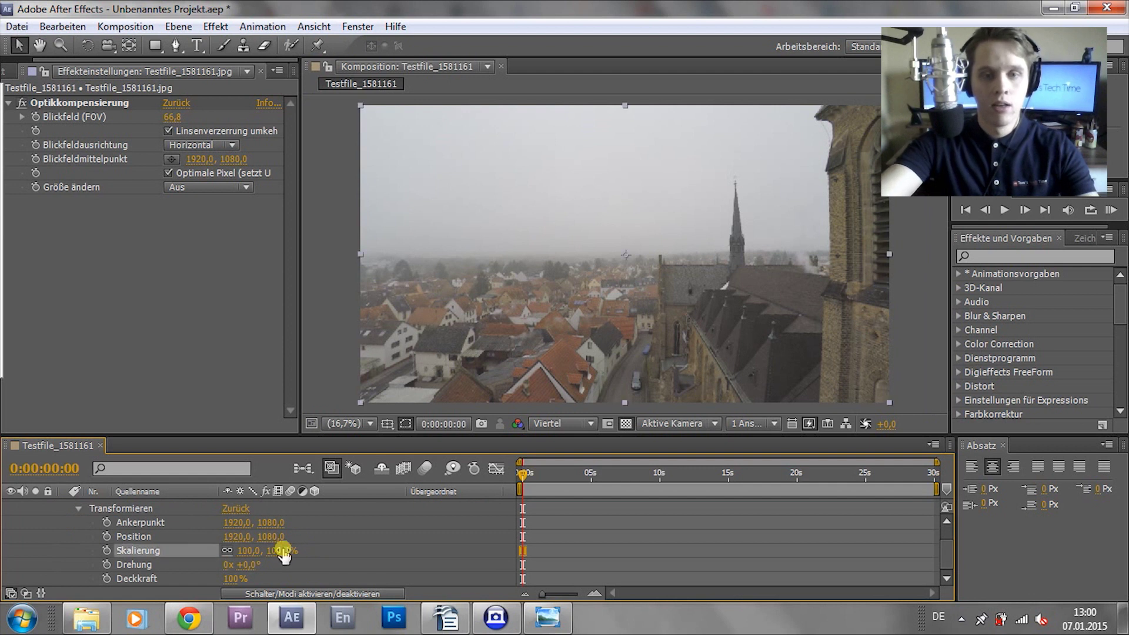
{"action": "left_click", "coordinate": [281, 551]}
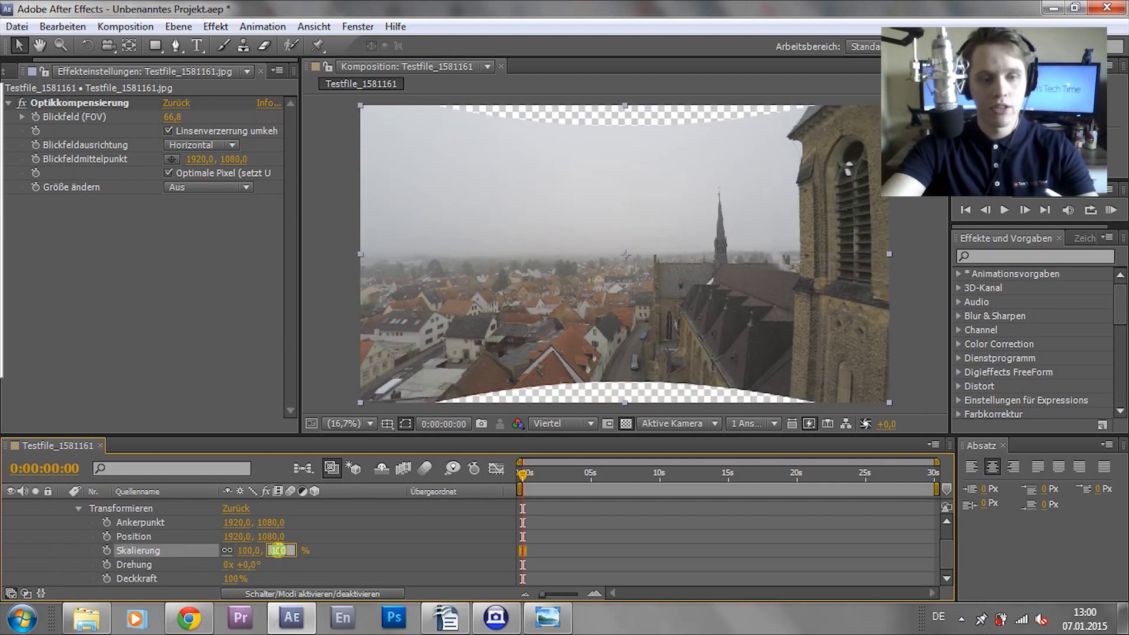
{"action": "type", "text": "117"}
{"action": "key", "text": "Return"}
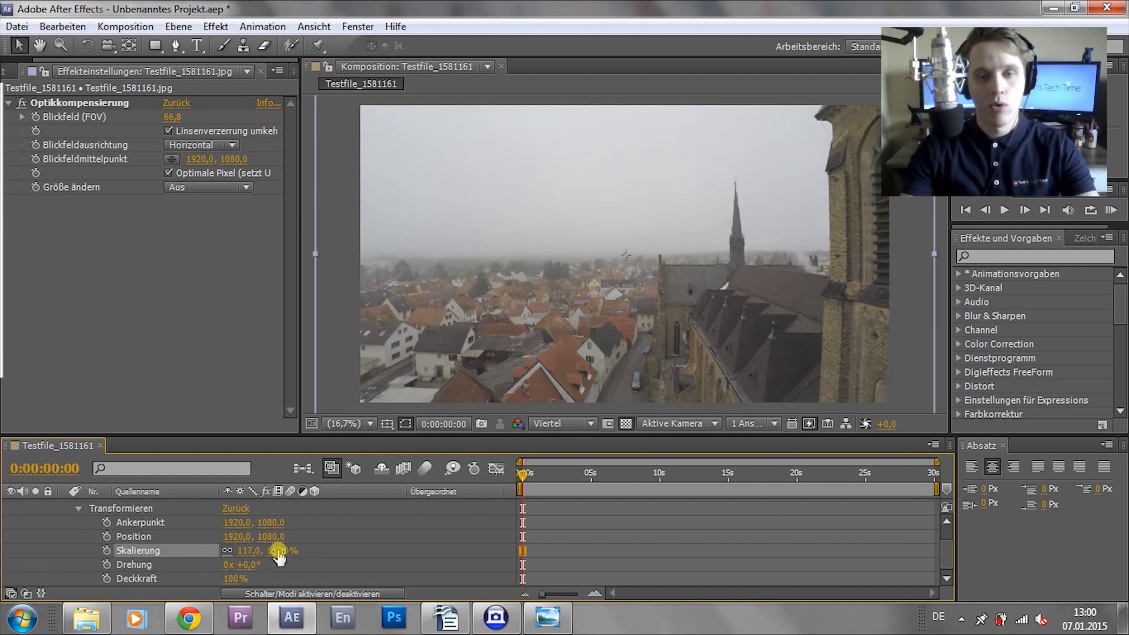